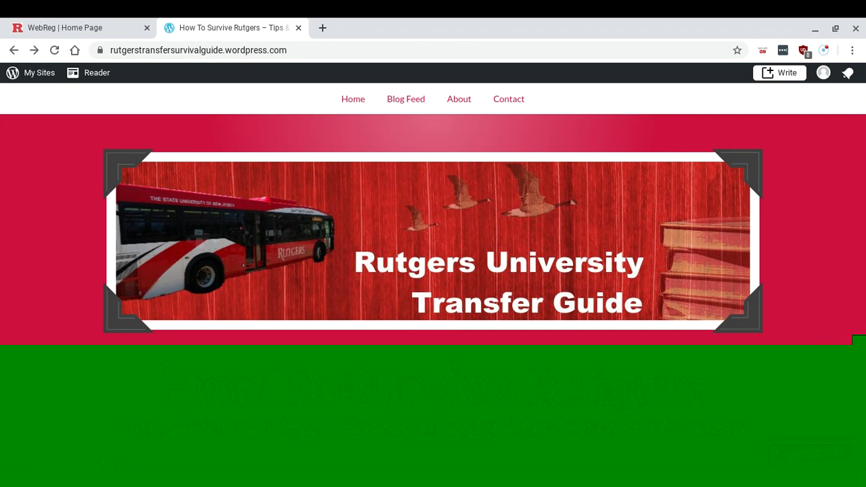
- Open the Course Schedule Planner from the WebReg home page, log in with NetID and start building a Summer 2020 schedule
click(59, 21)
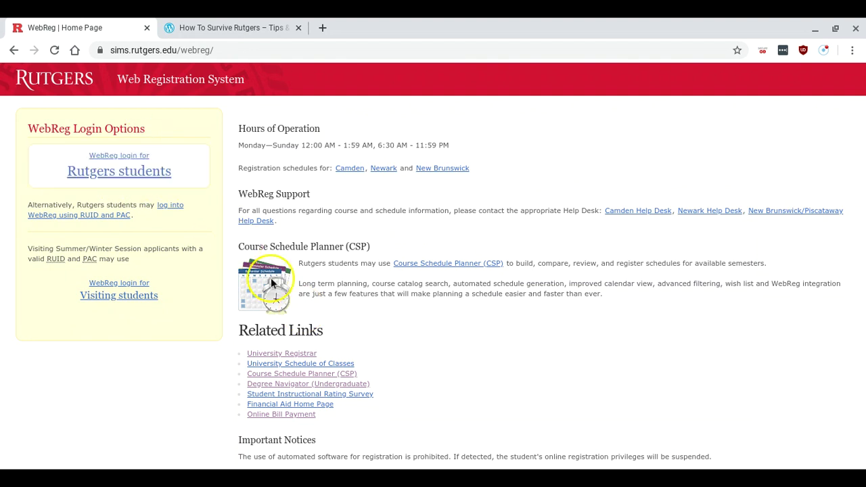
click(304, 374)
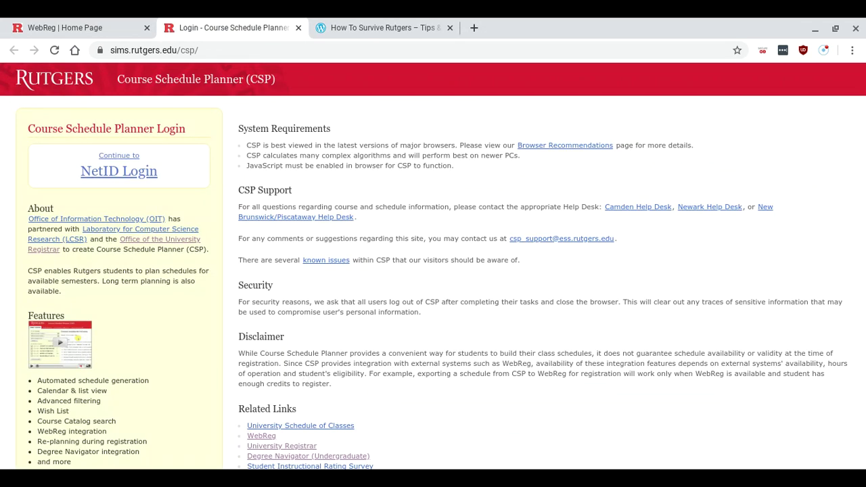
click(120, 184)
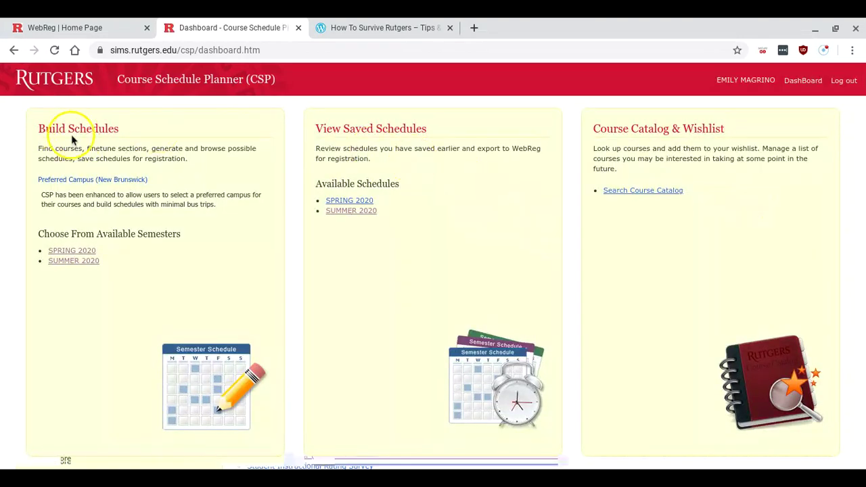
click(94, 260)
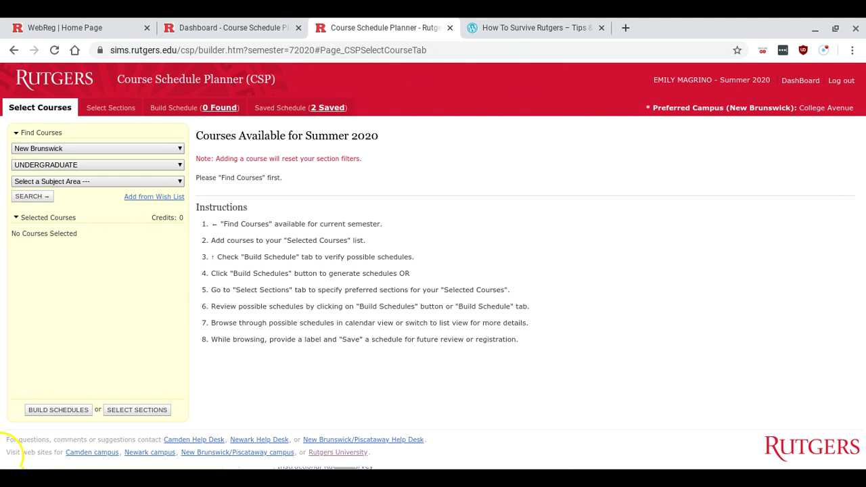
- Find the 189: Communication and Information courses, add Intro to Media (189:102) to the selected courses and review its sections
click(65, 184)
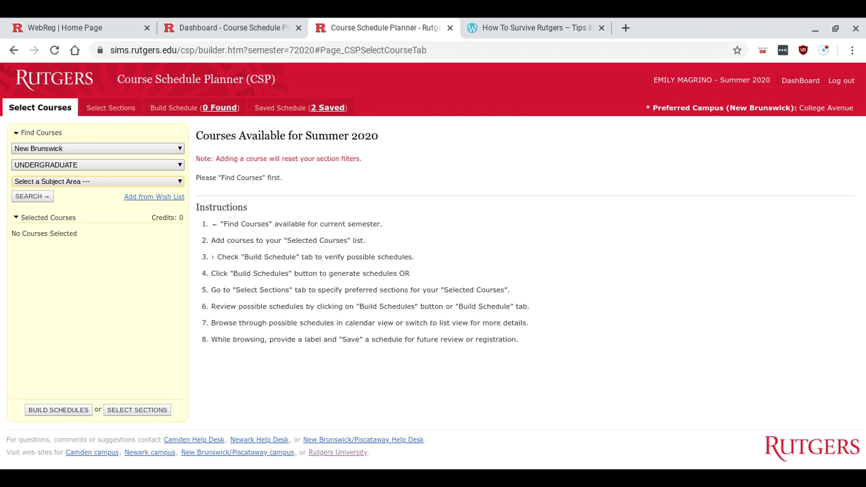
click(101, 251)
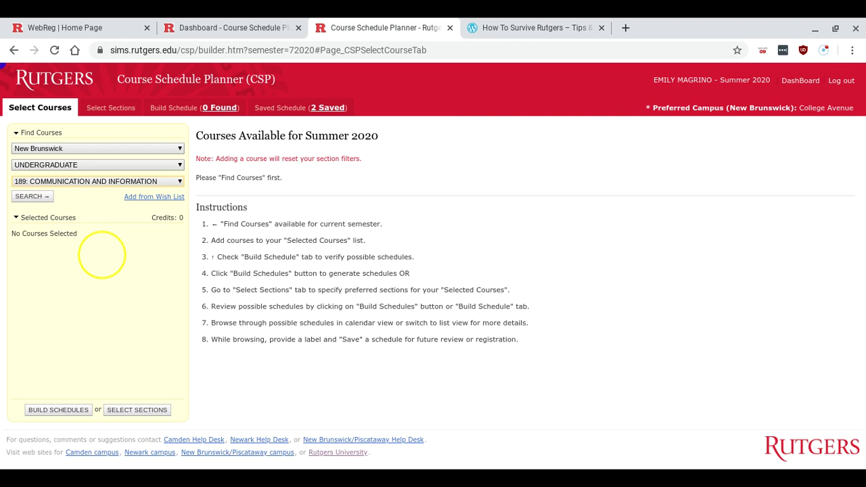
click(32, 198)
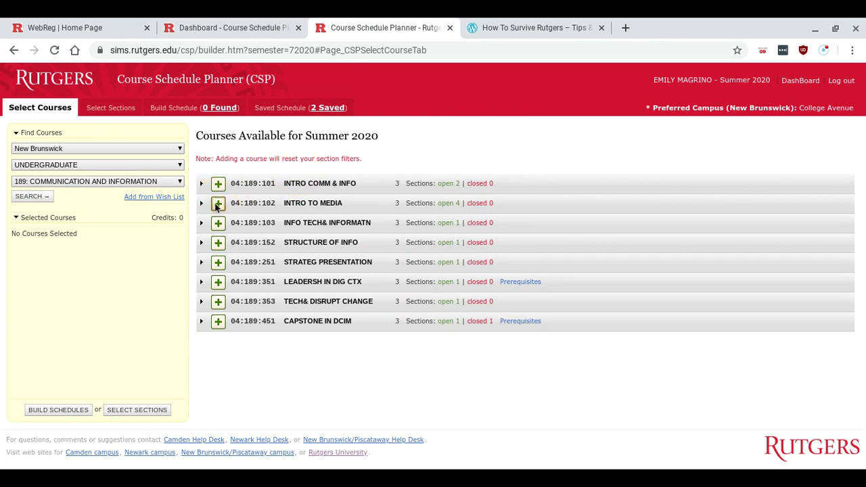
click(217, 205)
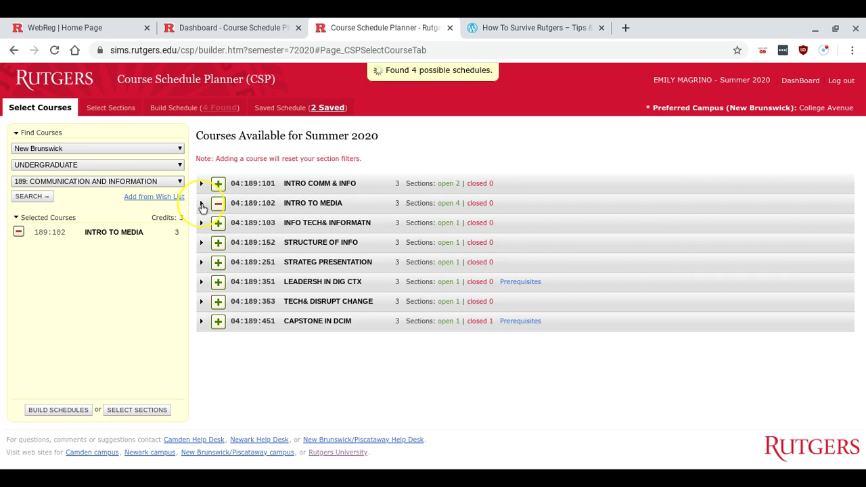
click(201, 204)
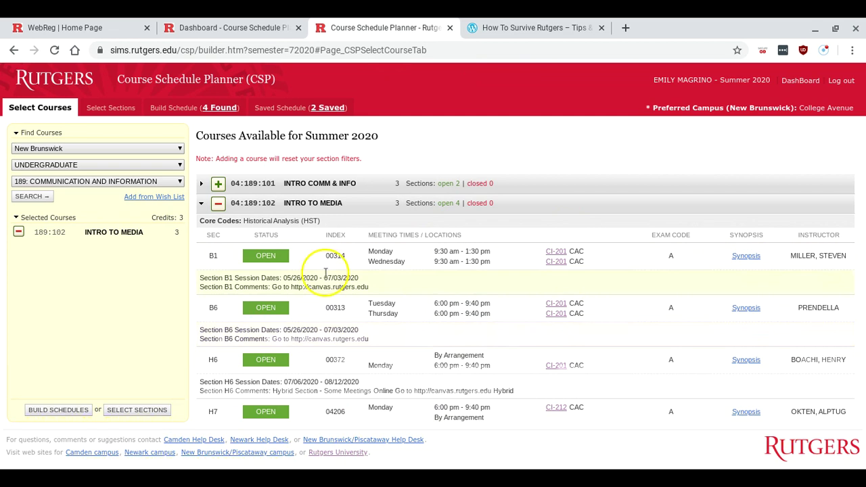
click(202, 204)
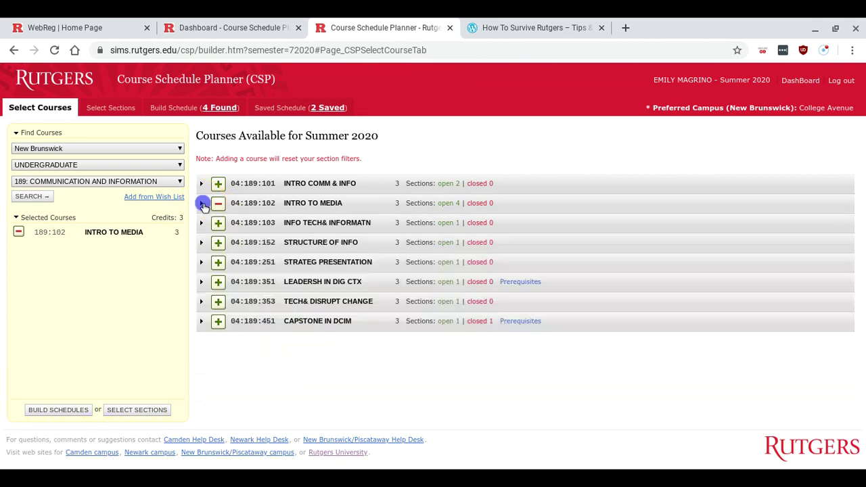
- Find the 830: Psychology courses and add Social Psychology (830:321) to the selected courses
click(134, 183)
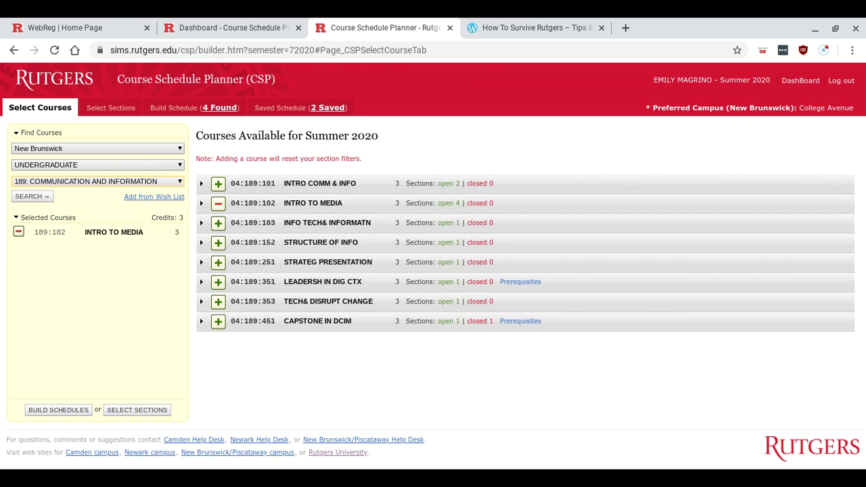
click(66, 427)
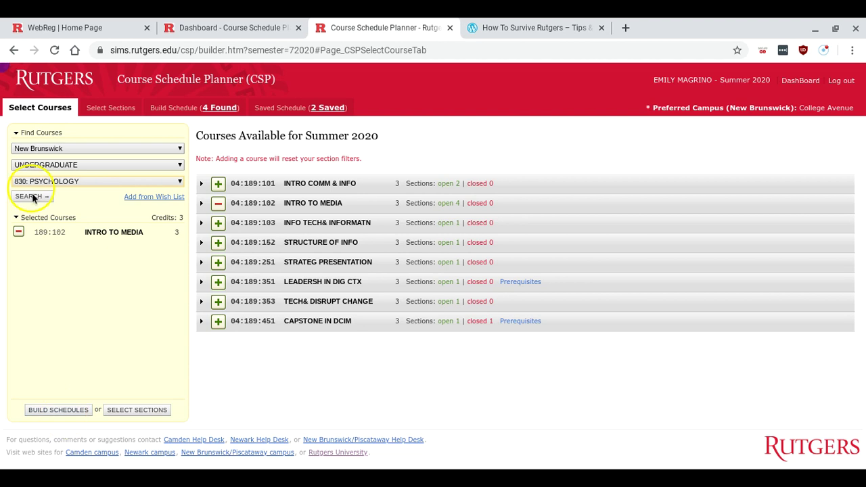
click(33, 196)
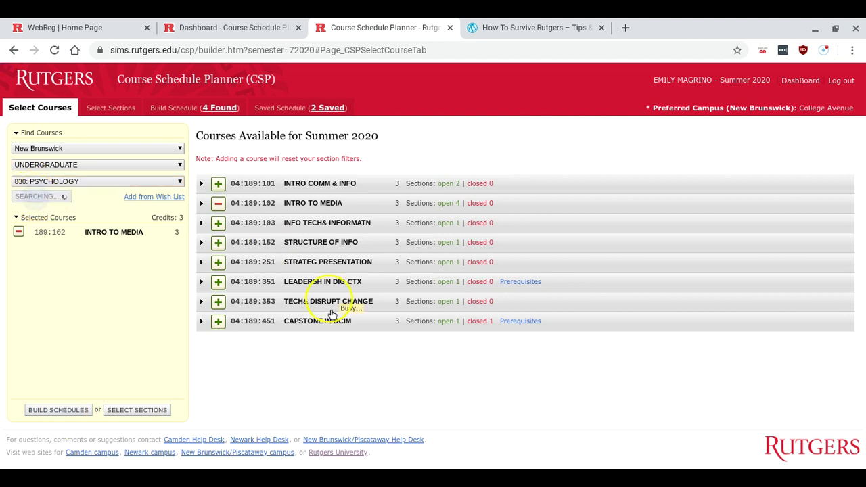
scroll(332, 315, down, 5)
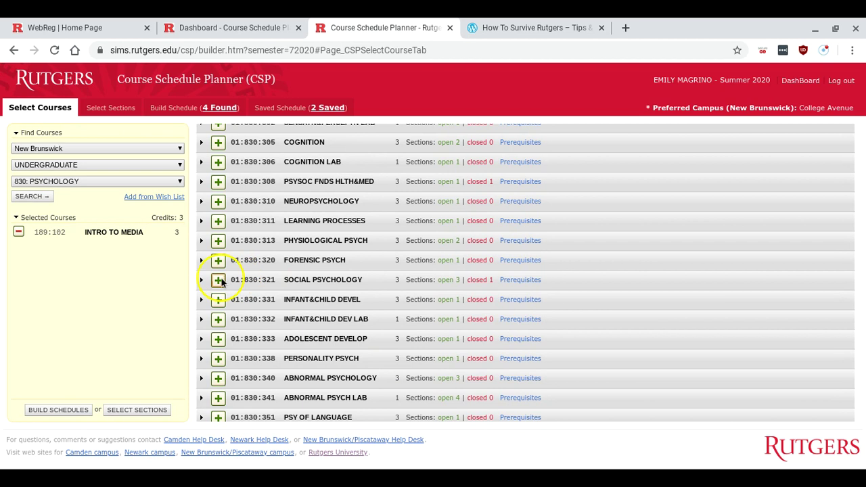
click(219, 281)
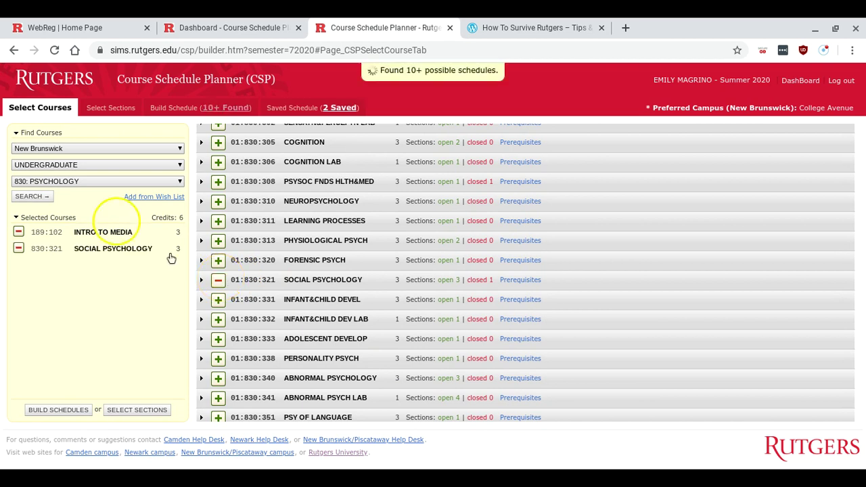
- Find the 940: Spanish courses, add Elementary Spanish (940:101) and view the section details of Elementary Spanish 940:102
click(50, 182)
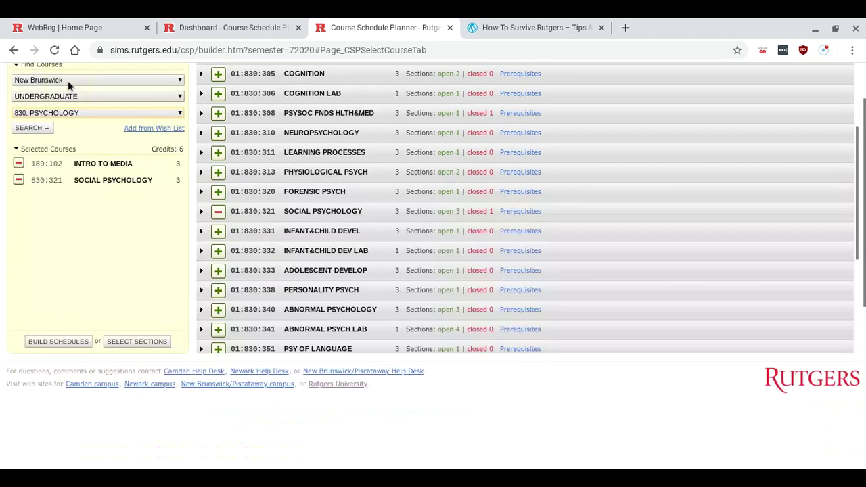
click(77, 109)
click(106, 181)
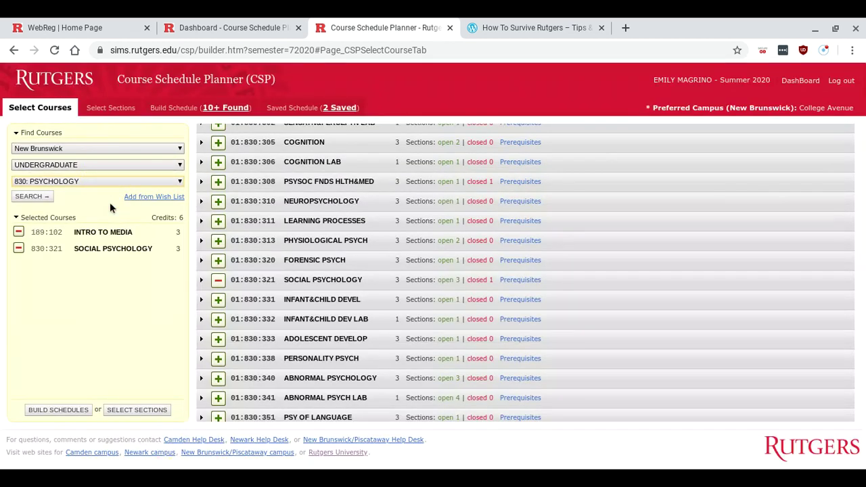
text(940: SPANISH)
click(23, 197)
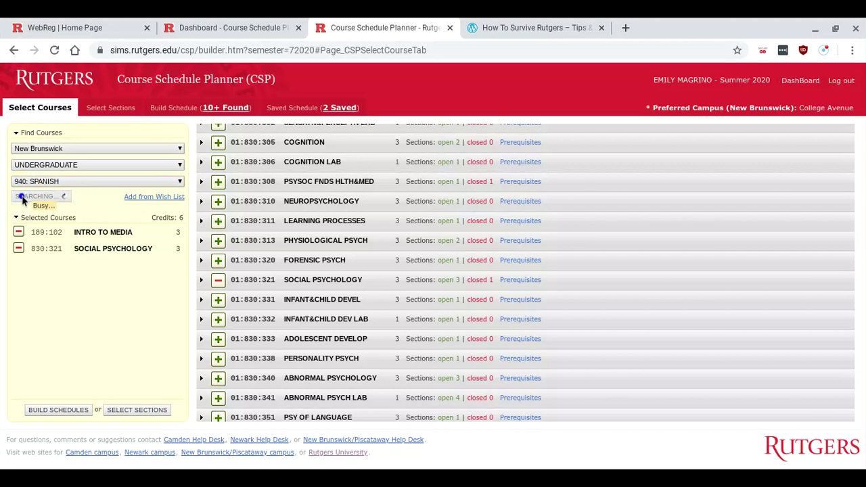
click(216, 188)
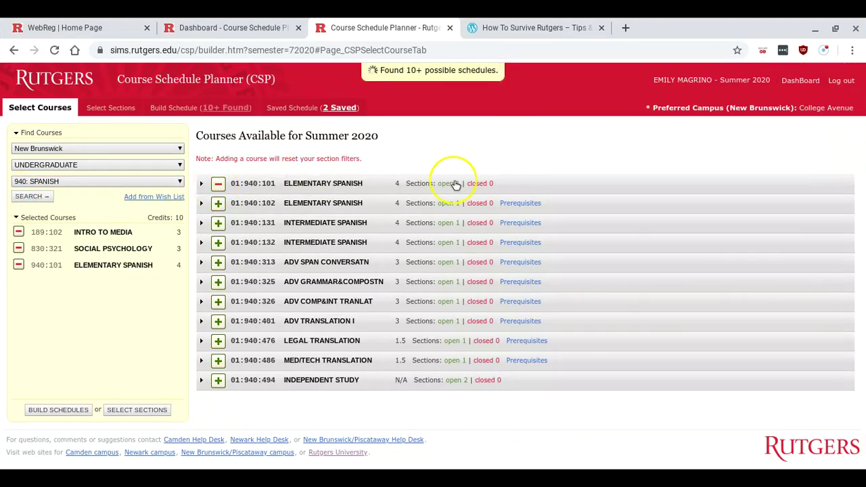
click(519, 207)
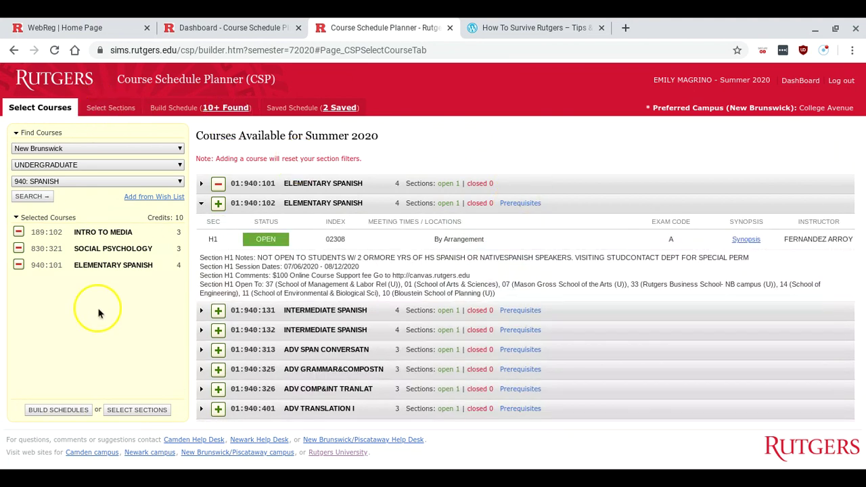
- Filter the sections of the selected courses to exclude mornings from Monday through Friday
click(98, 114)
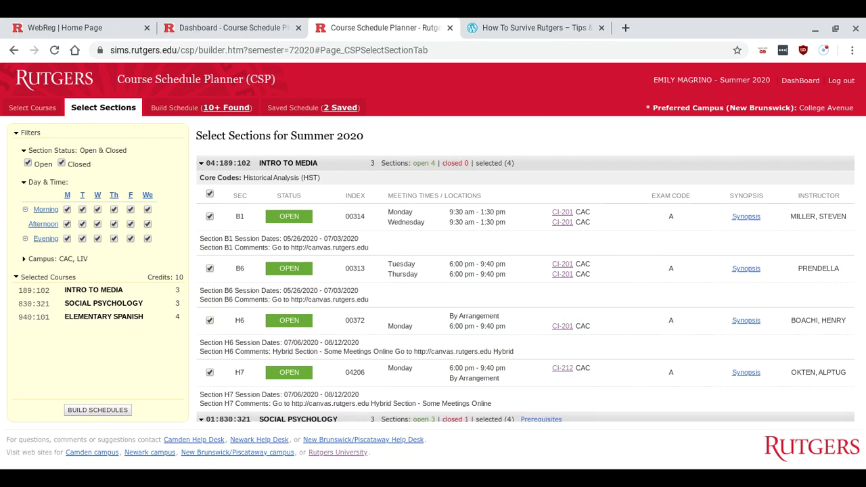
click(67, 209)
click(81, 210)
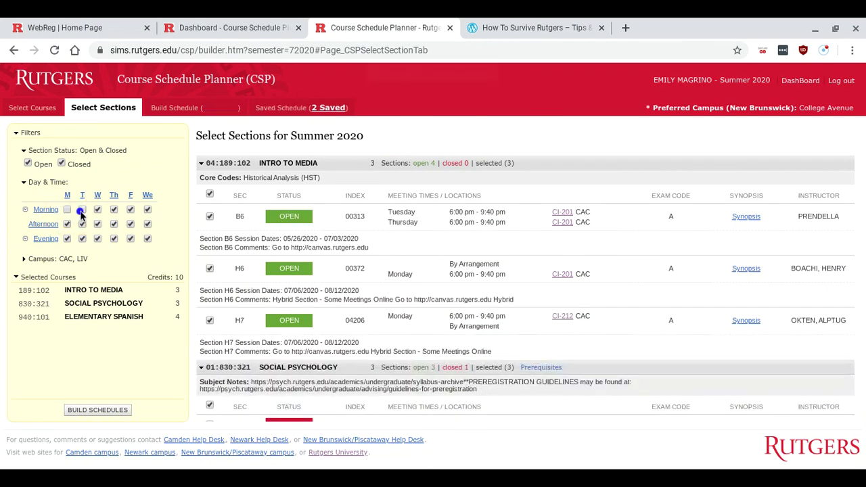
click(98, 209)
click(114, 209)
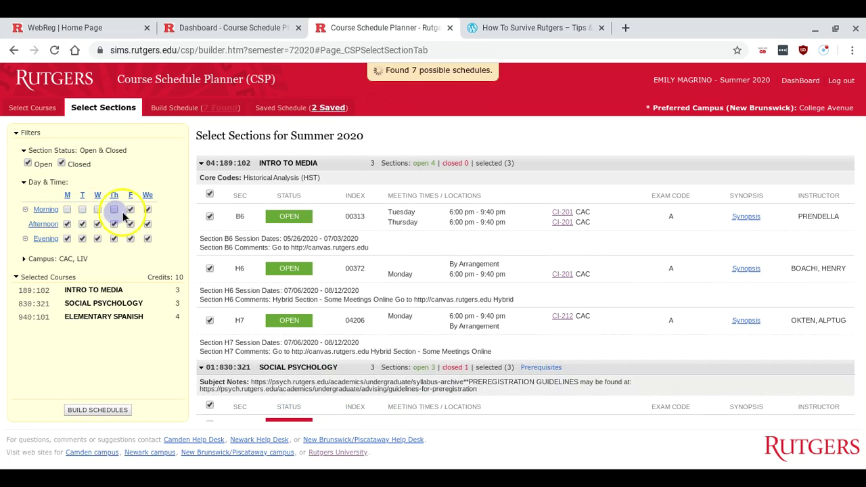
click(129, 210)
- Exclude afternoon sections from Friday back through Monday in the day and time filter
click(129, 225)
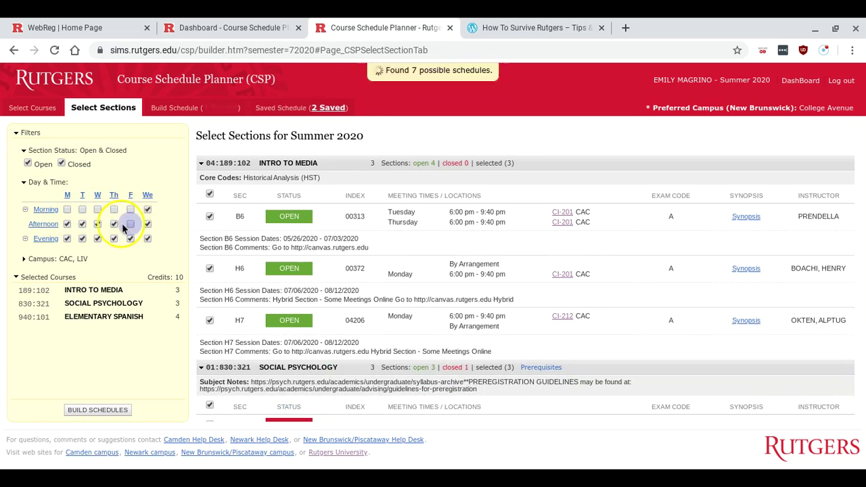
click(114, 224)
click(98, 224)
click(82, 224)
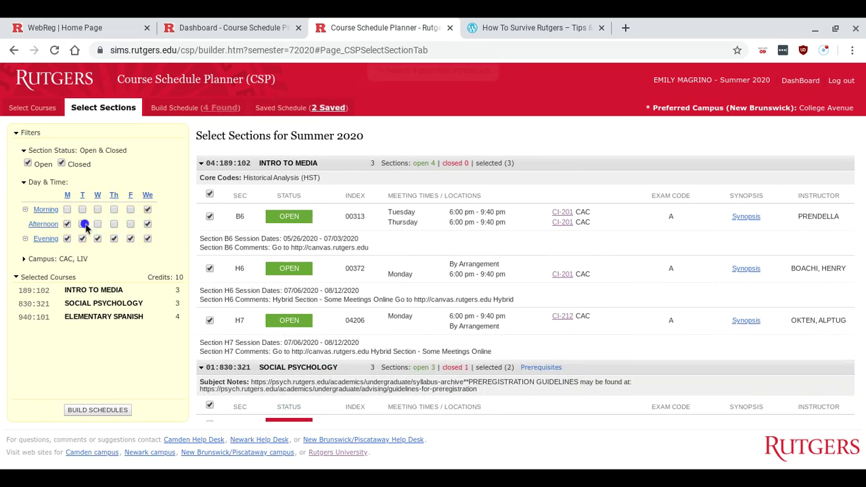
click(67, 224)
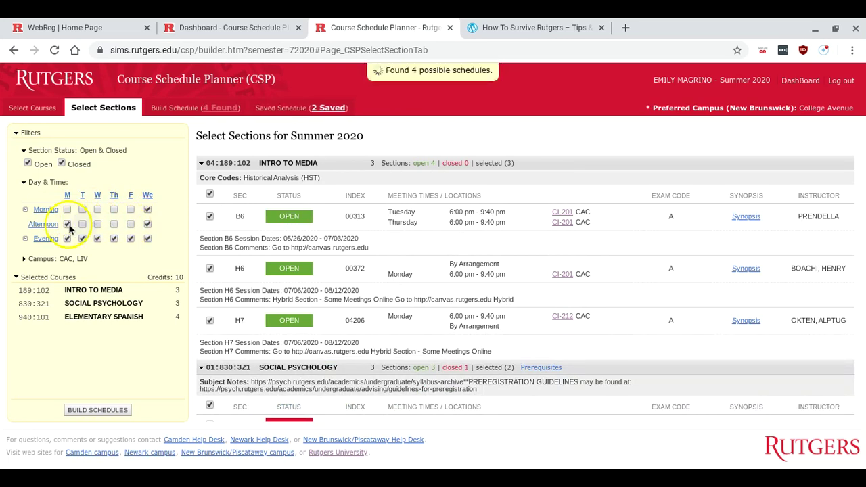
- Set the evening period to start at 4:00 PM, exclude closed sections and expand the campus filter
click(25, 240)
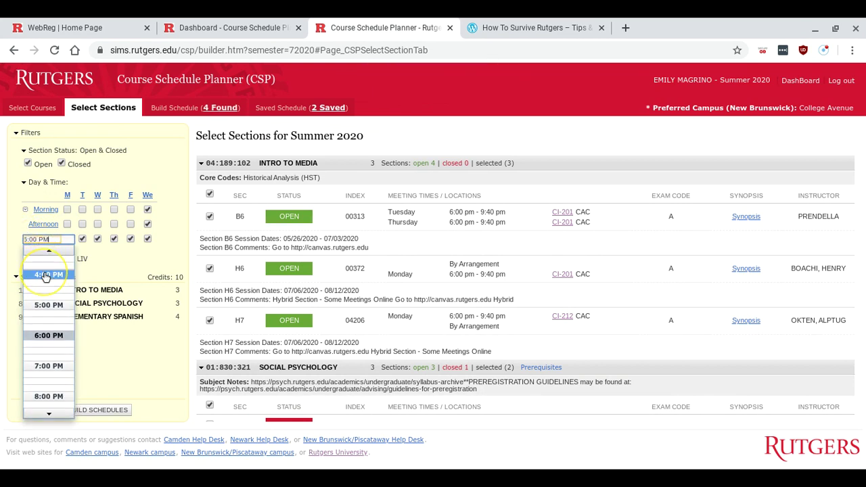
click(46, 277)
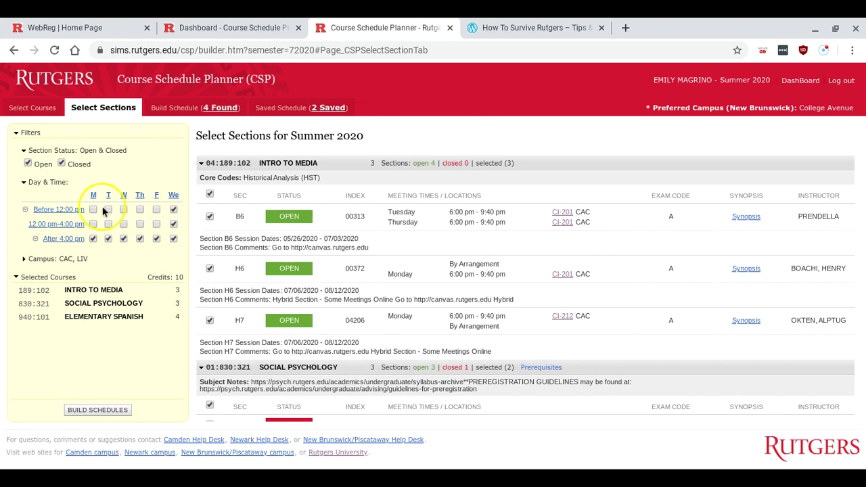
click(63, 164)
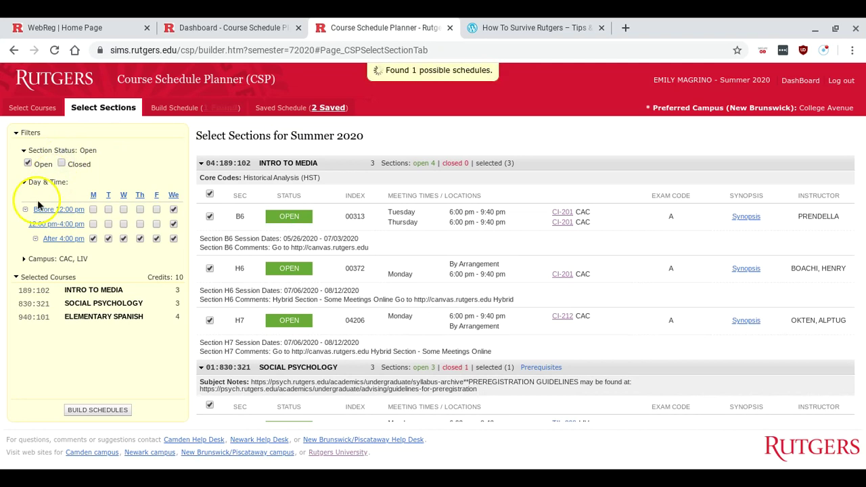
click(44, 258)
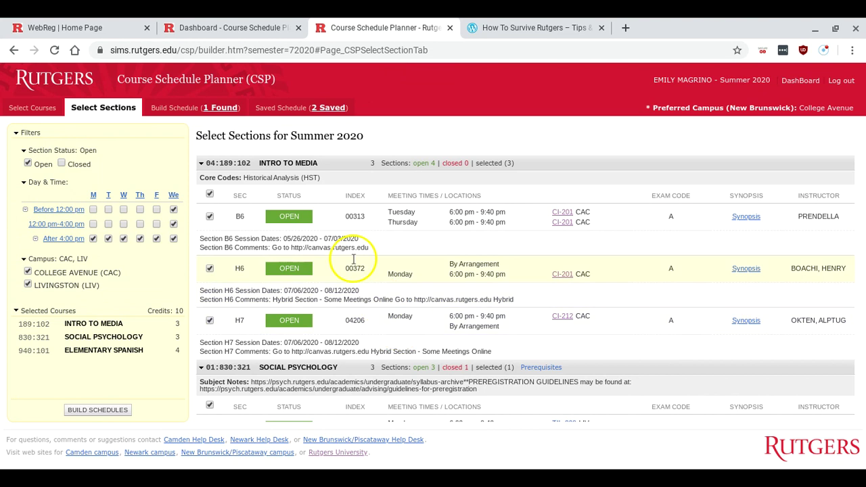
- Review the filtered sections of the three selected courses and preview the generated schedule in the weekly calendar before returning to the sections
scroll(382, 343, down, 2)
scroll(382, 343, up, 2)
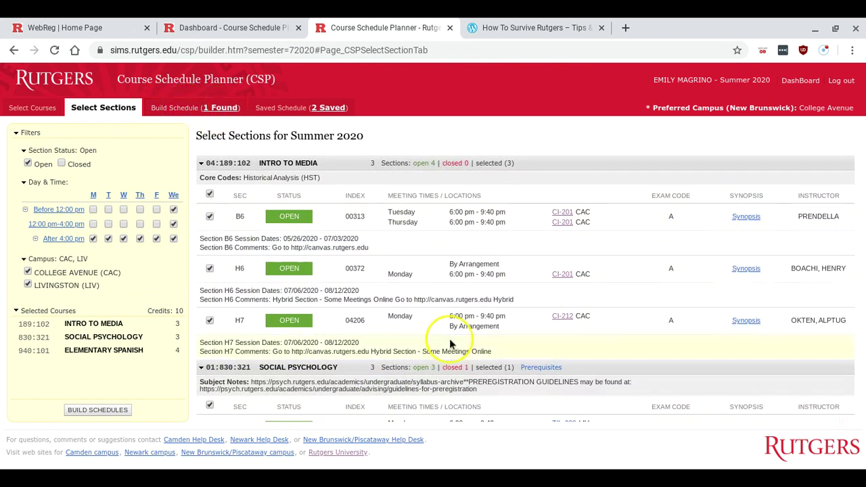
scroll(451, 343, down, 2)
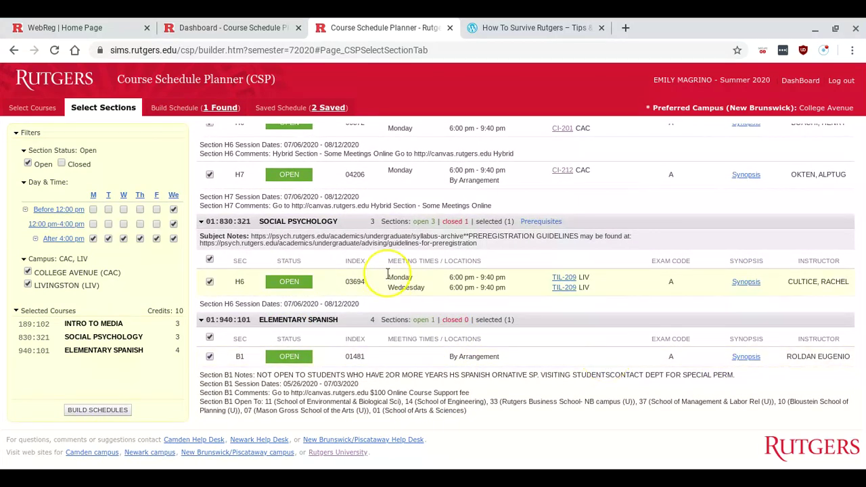
scroll(397, 278, up, 2)
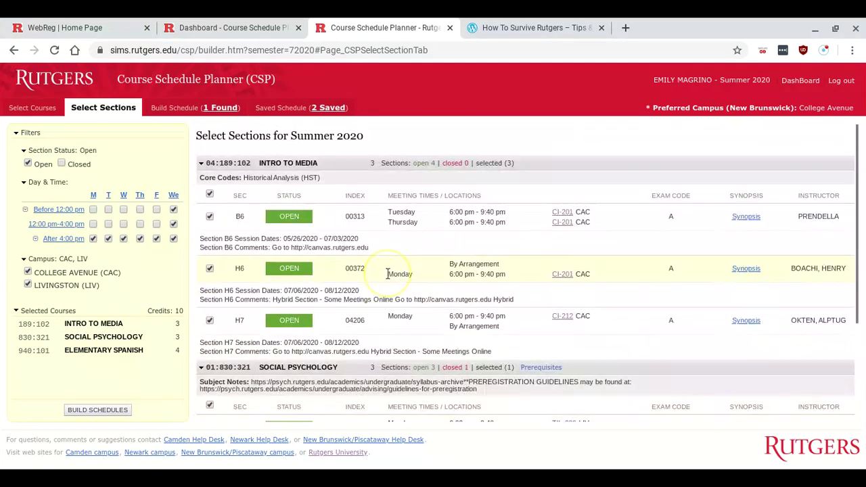
click(184, 108)
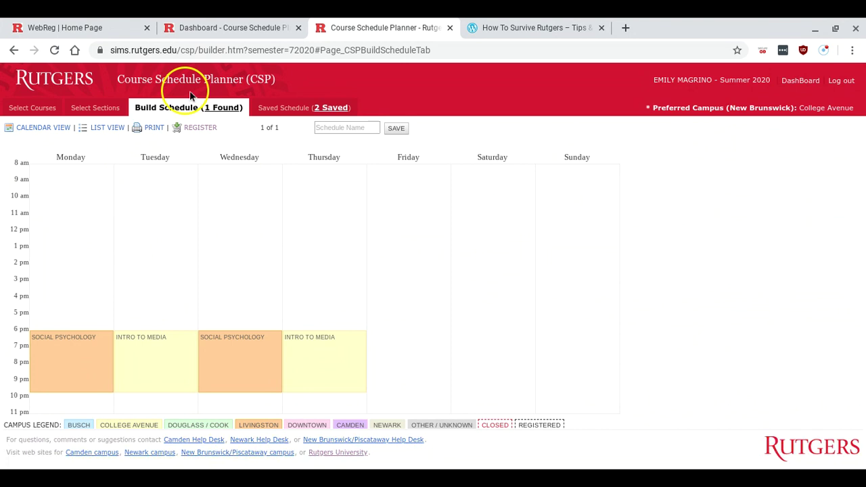
click(98, 108)
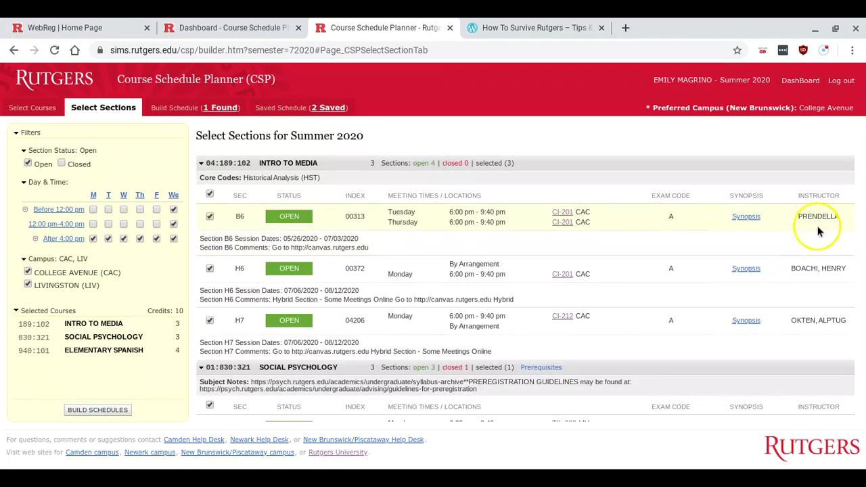
- Try to exclude section B6 of Intro to Media from the selected sections, and restore its selection
click(210, 217)
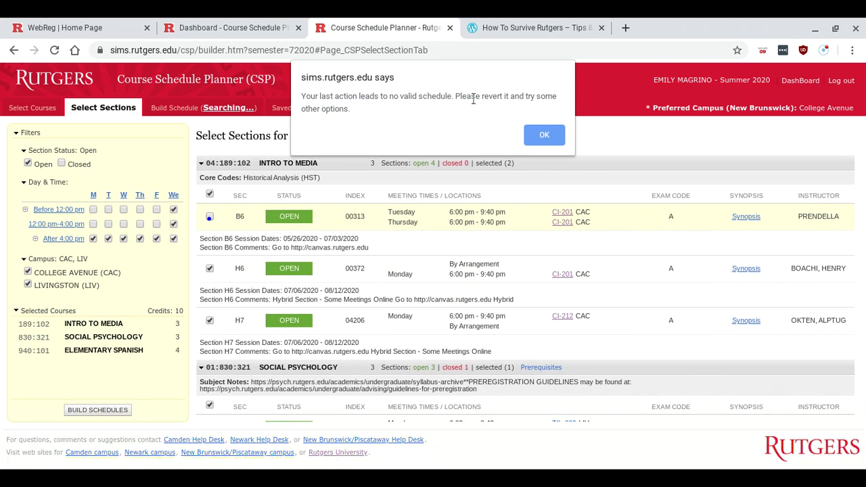
click(545, 135)
click(209, 217)
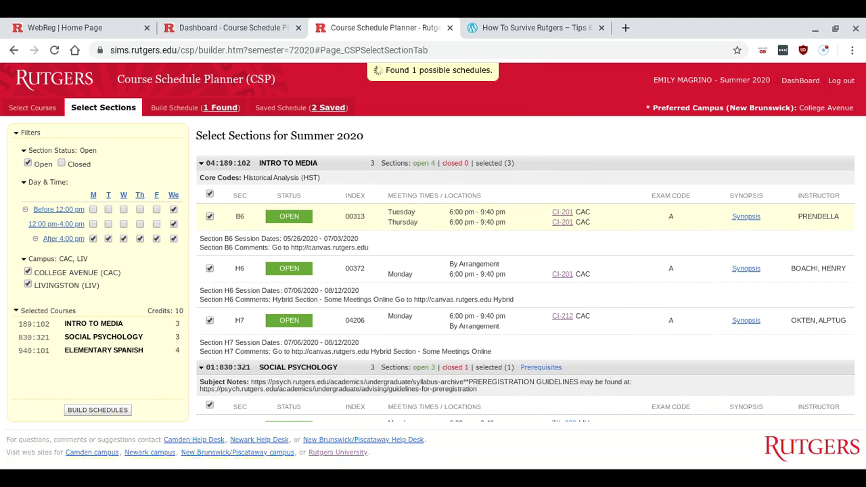
- Save the generated weekly schedule under the name Example
click(186, 111)
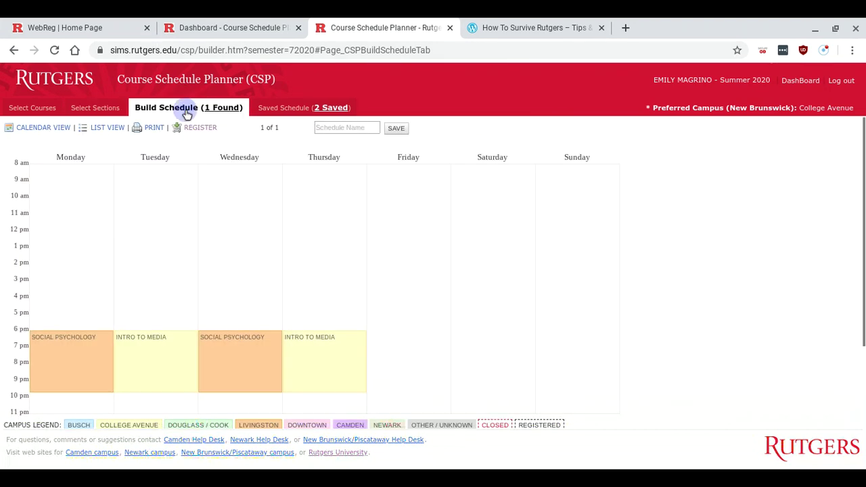
click(345, 128)
text(E)
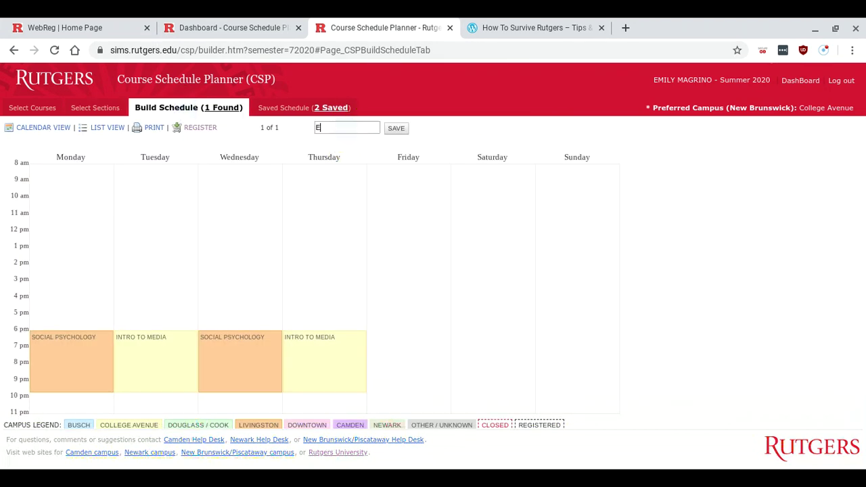
text(xample)
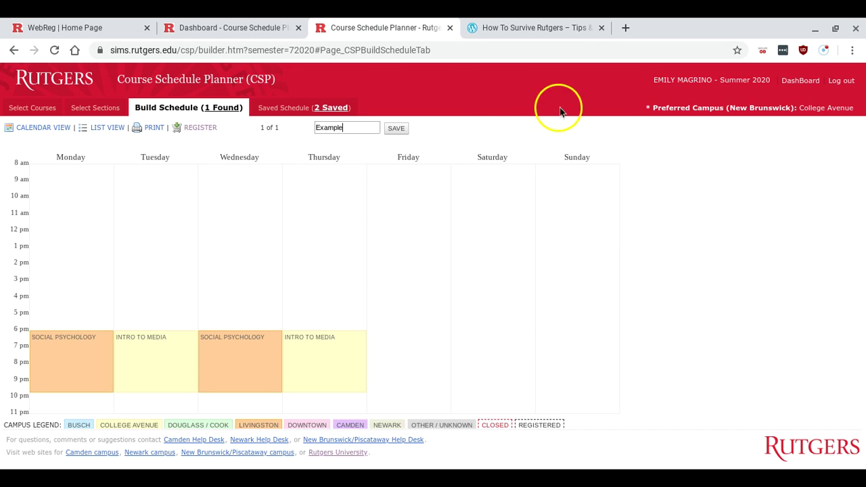
click(390, 131)
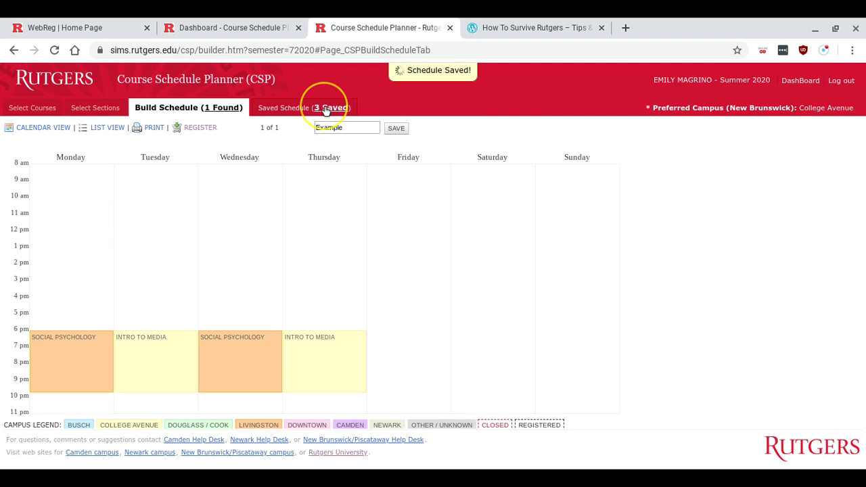
- Open the saved schedule Example, send it to WebReg for registration and review the course indexes and agreement there
click(281, 110)
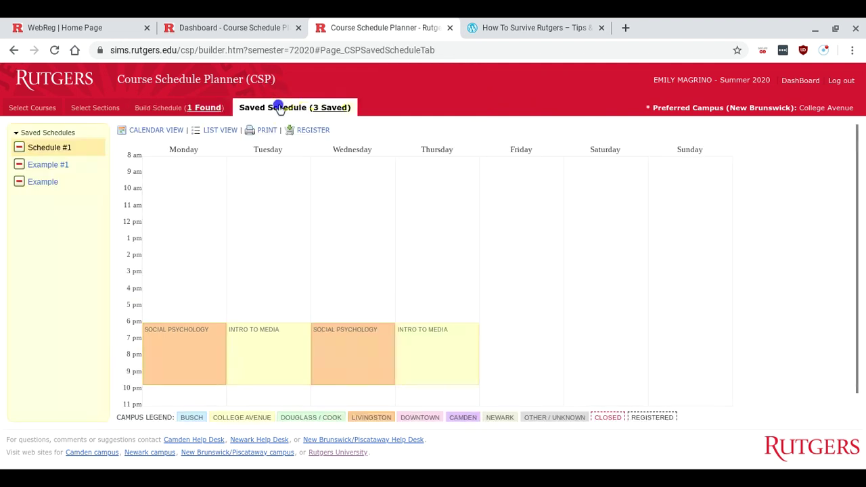
click(50, 181)
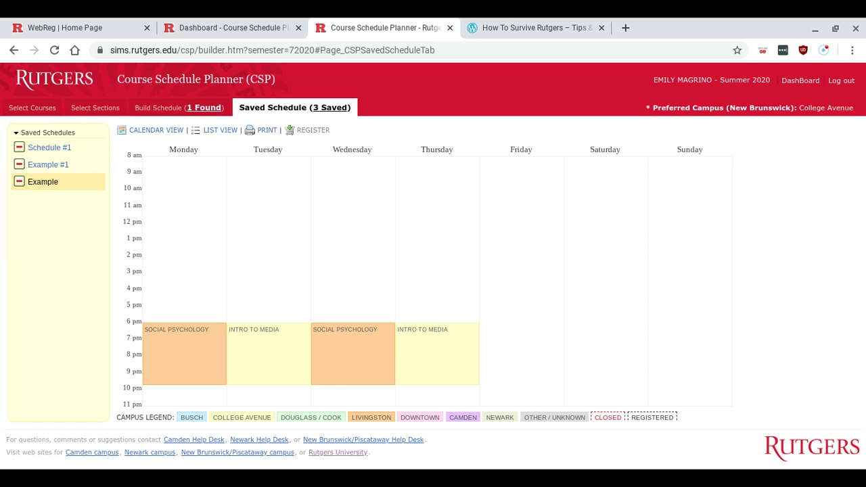
click(311, 131)
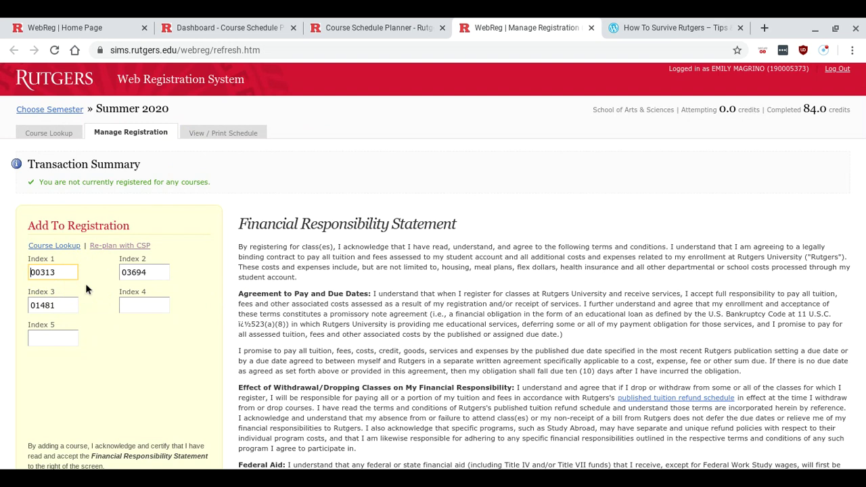
scroll(425, 210, down, 2)
click(425, 210)
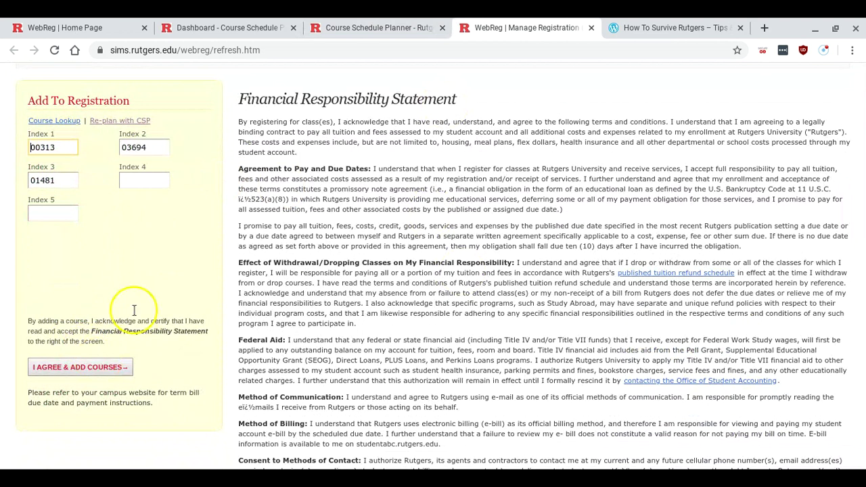
- Switch to the How To Survive Rutgers website
click(614, 26)
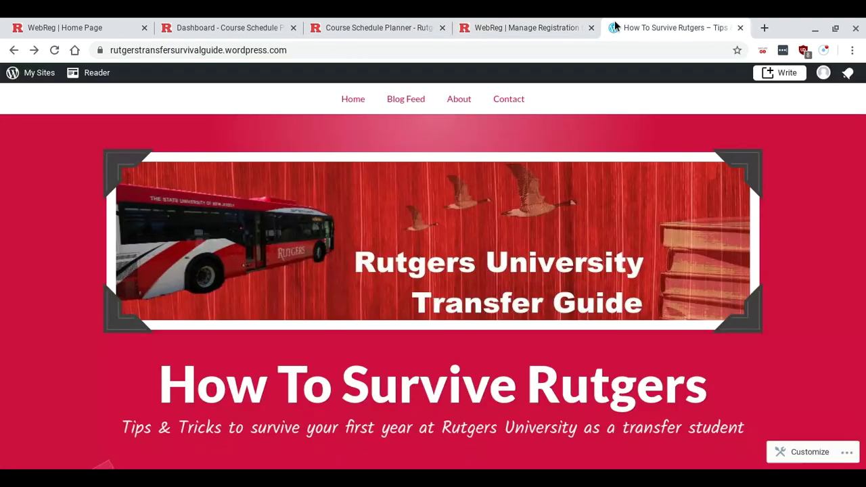